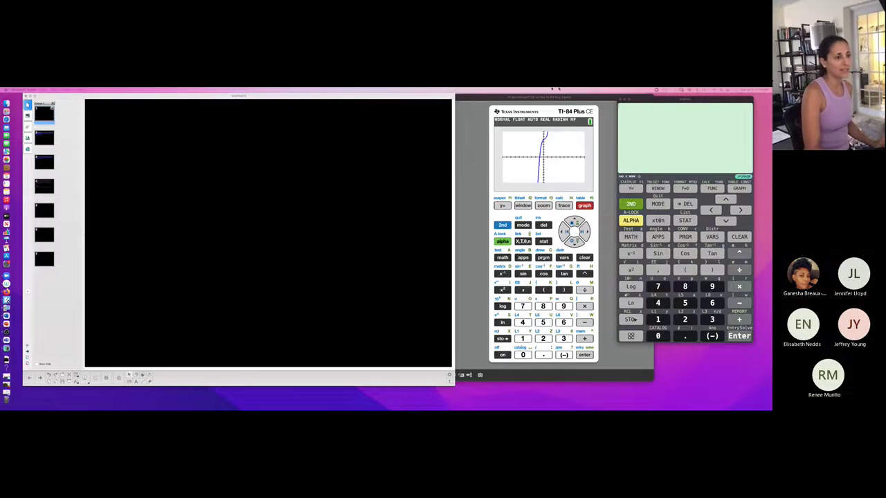
Step: In the Wacom Tablet preferences, map the pen to a portion of the screen defined with the screen cursor, and close the preferences
left_click(688, 90)
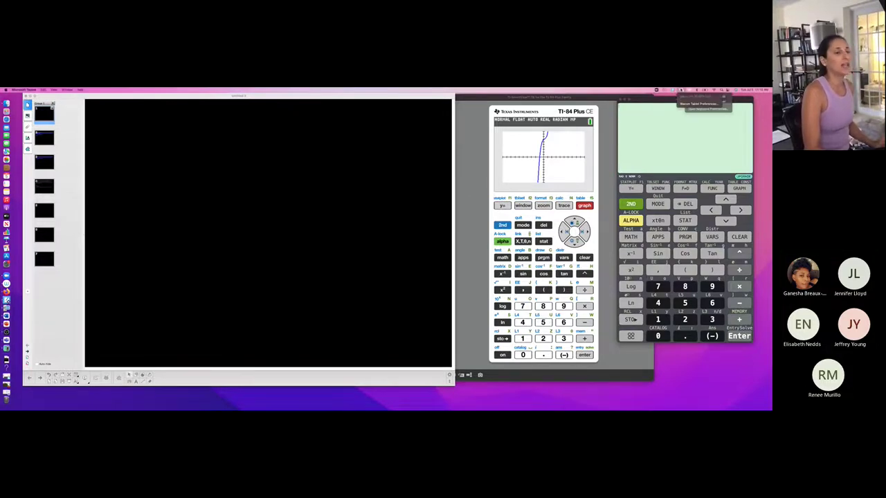
left_click(685, 133)
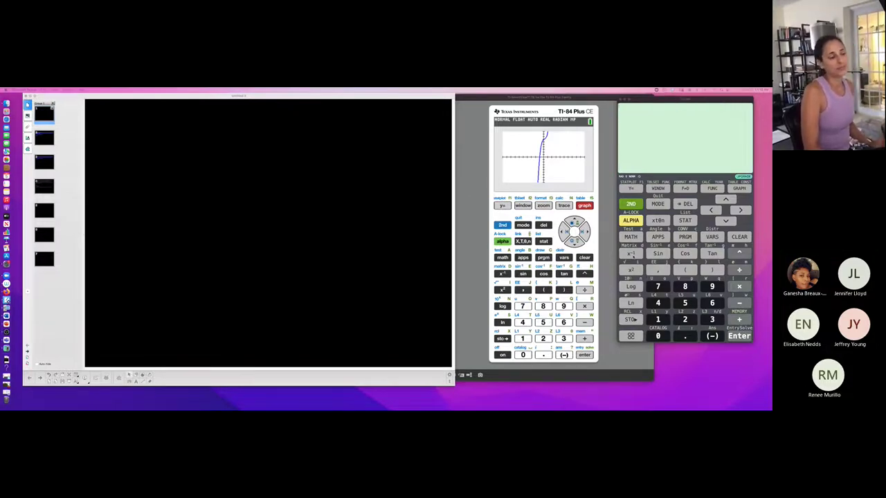
left_click_drag(771, 180, 652, 179)
left_click(645, 219)
left_click(660, 252)
left_click(658, 253)
left_click(633, 243)
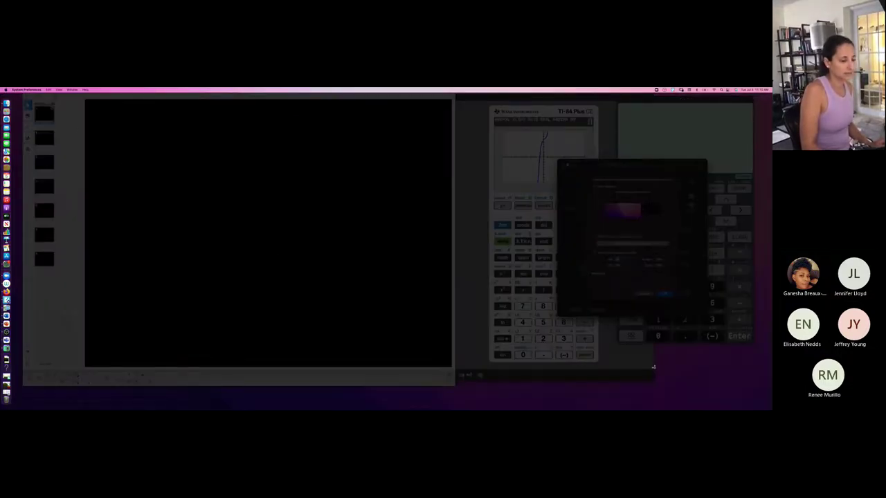
left_click(742, 388)
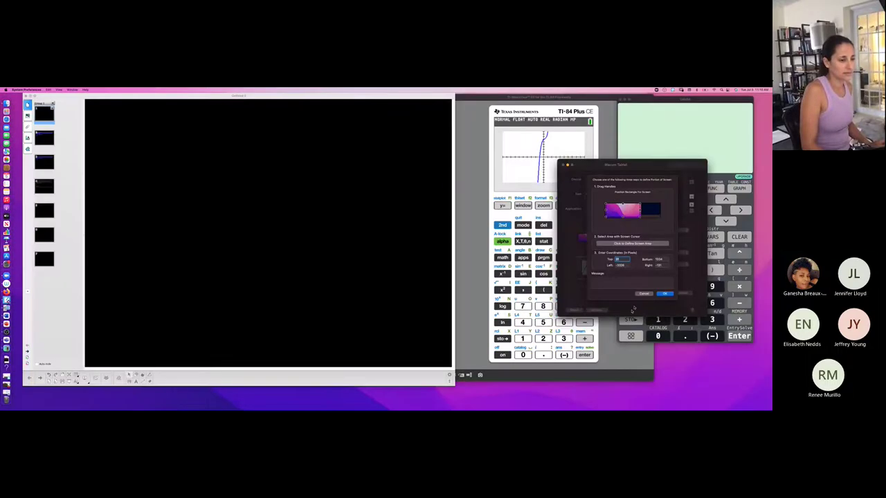
left_click(665, 293)
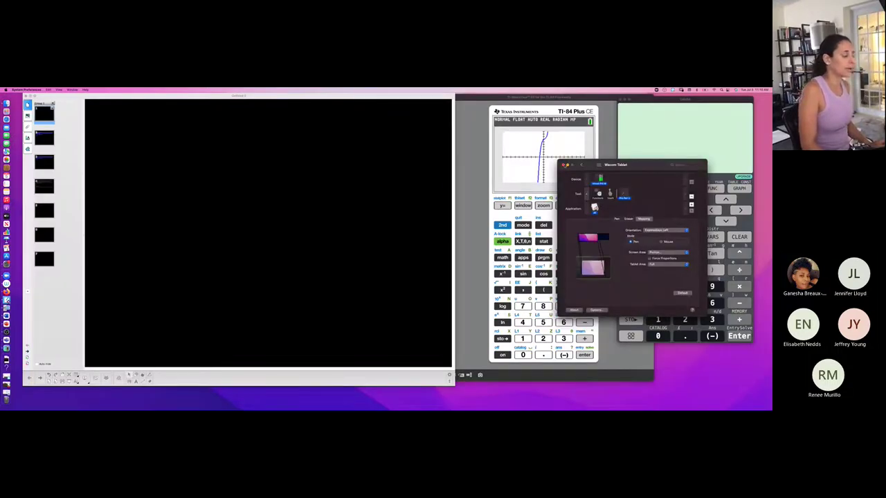
left_click(564, 166)
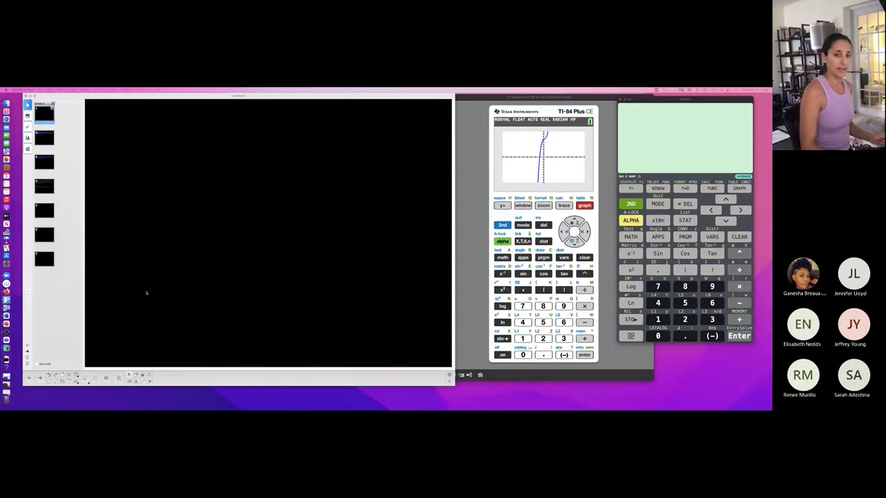
Step: Activate the pen tool on the blank black notebook page and review its line colour and thickness options
left_click(119, 378)
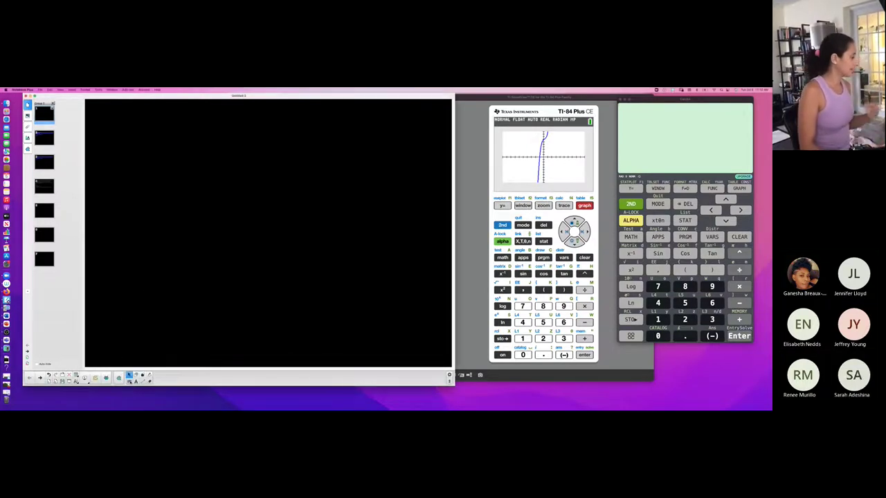
left_click(197, 379)
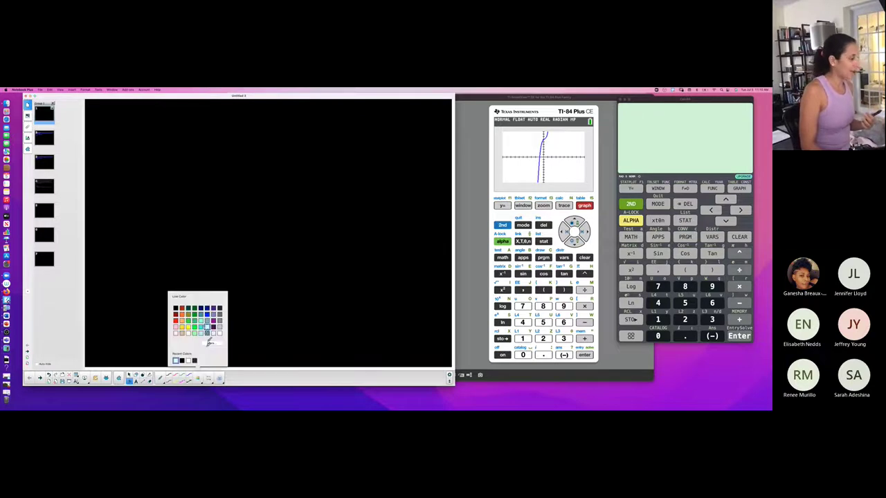
left_click(208, 378)
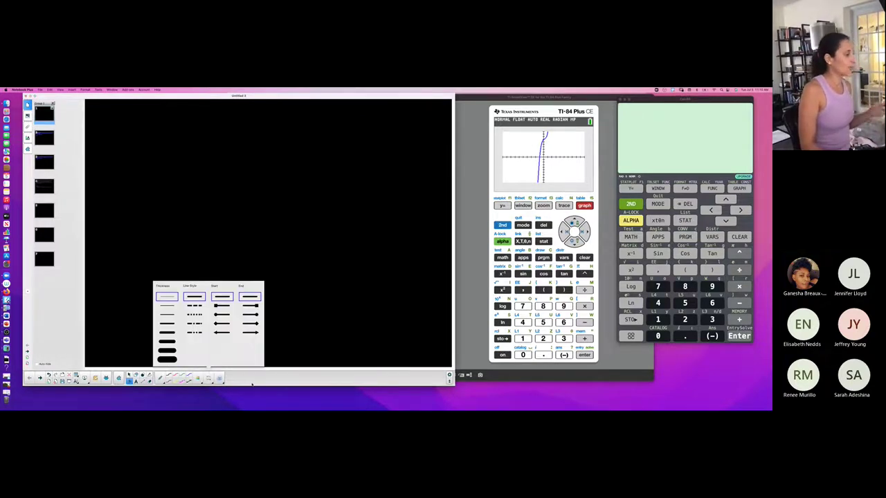
left_click(251, 384)
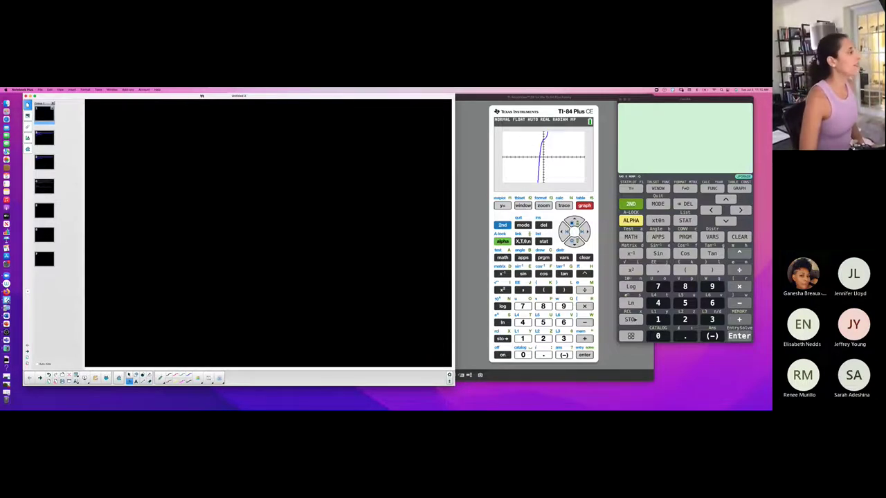
mouse_move(194, 114)
left_mouse_down()
mouse_move(196, 123)
mouse_move(226, 120)
left_mouse_up()
left_click(227, 113)
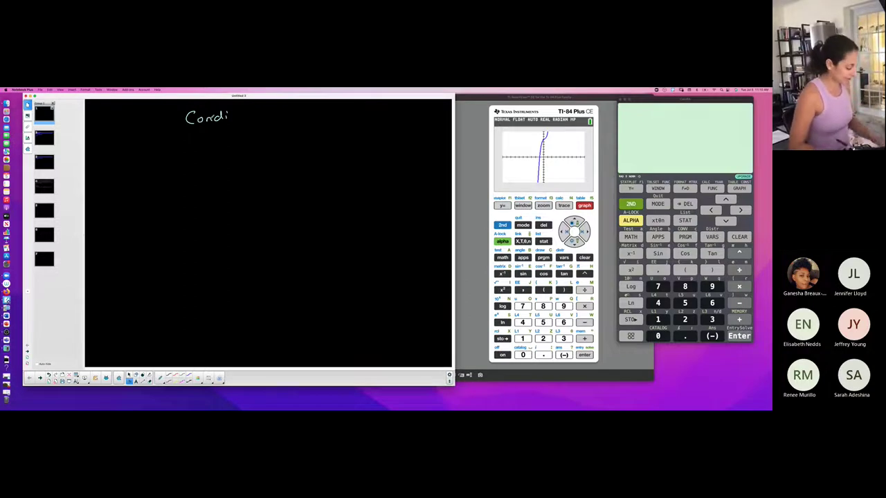
left_click(150, 381)
mouse_move(200, 107)
left_mouse_down()
mouse_move(191, 117)
mouse_move(245, 114)
left_mouse_up()
Step: Handwrite the title "Confidence Intervals" near the top of the black page and underline it
left_click(129, 381)
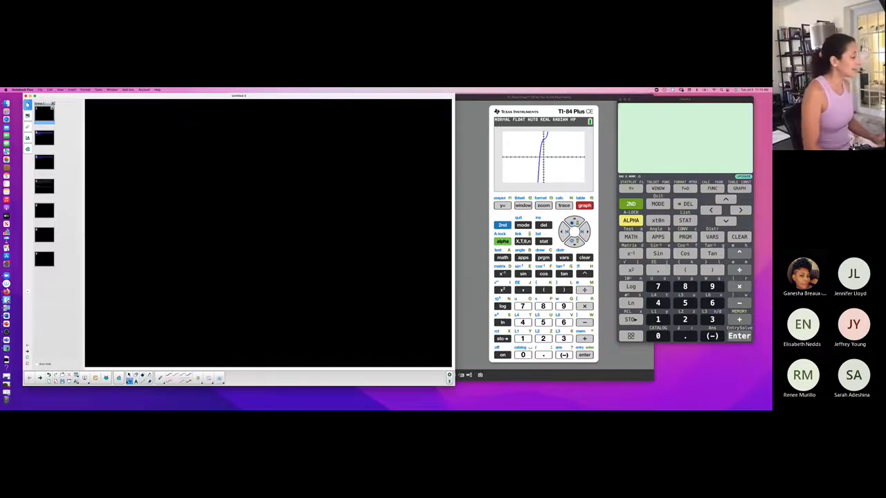
mouse_move(185, 117)
left_mouse_down()
mouse_move(183, 126)
mouse_move(220, 114)
mouse_move(260, 122)
mouse_move(322, 114)
left_mouse_up()
left_click(224, 116)
left_click_drag(186, 131, 347, 128)
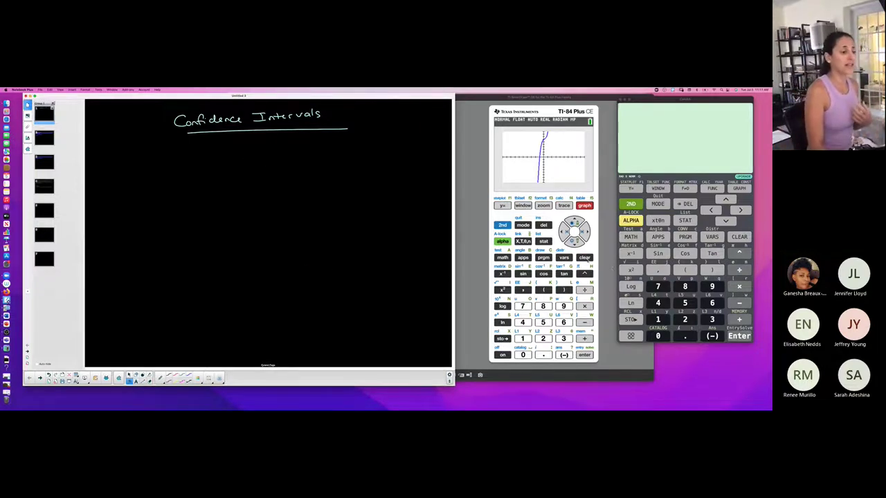
Step: Clear the graph from the TI-84 Plus CE calculator's display and return to the notebook page
left_click(584, 257)
left_click(254, 98)
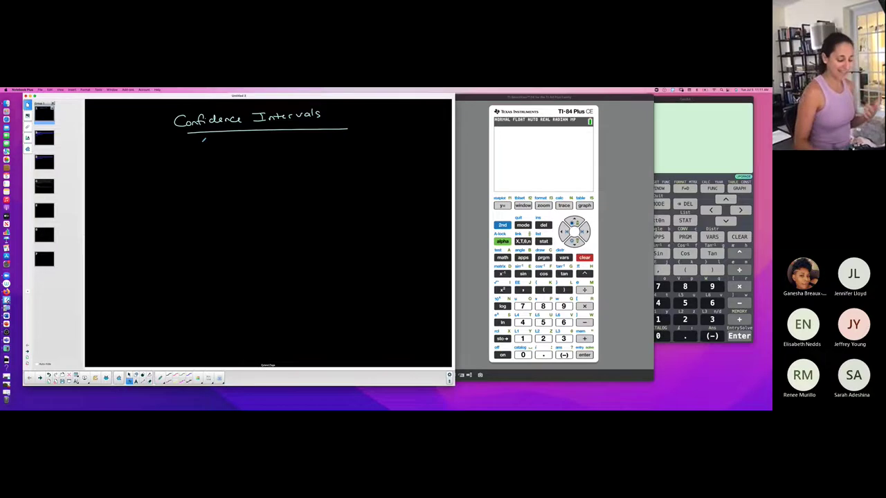
right_click(210, 153)
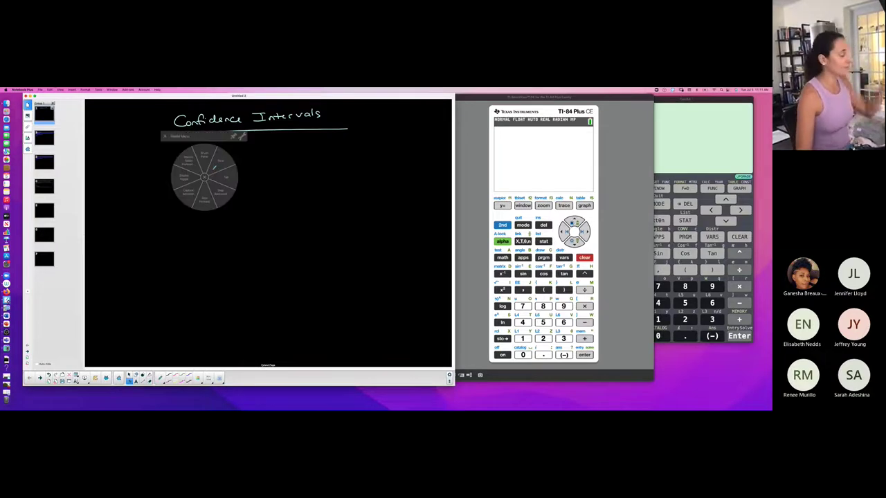
left_click(204, 177)
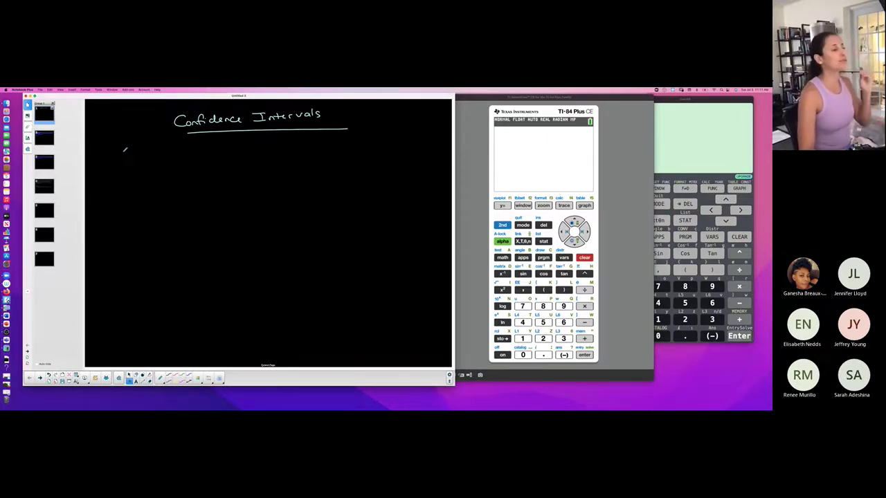
Step: Below the title, write the column headings "Sample" and "Pop" with a vertical divider between them and a horizontal line underneath
mouse_move(182, 154)
left_mouse_down()
mouse_move(185, 165)
mouse_move(224, 161)
left_mouse_up()
mouse_move(280, 148)
left_mouse_down()
mouse_move(277, 163)
mouse_move(294, 160)
left_mouse_up()
left_click_drag(237, 151, 235, 198)
left_click_drag(173, 173, 326, 170)
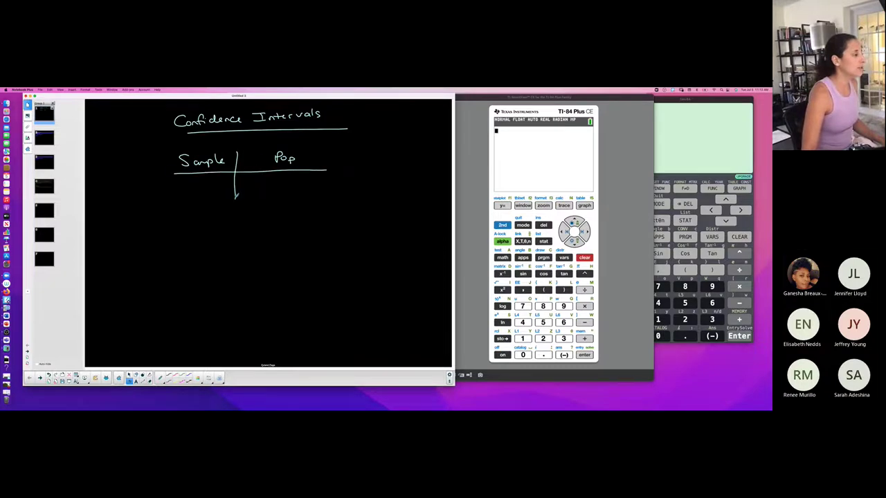
left_click_drag(236, 198, 237, 213)
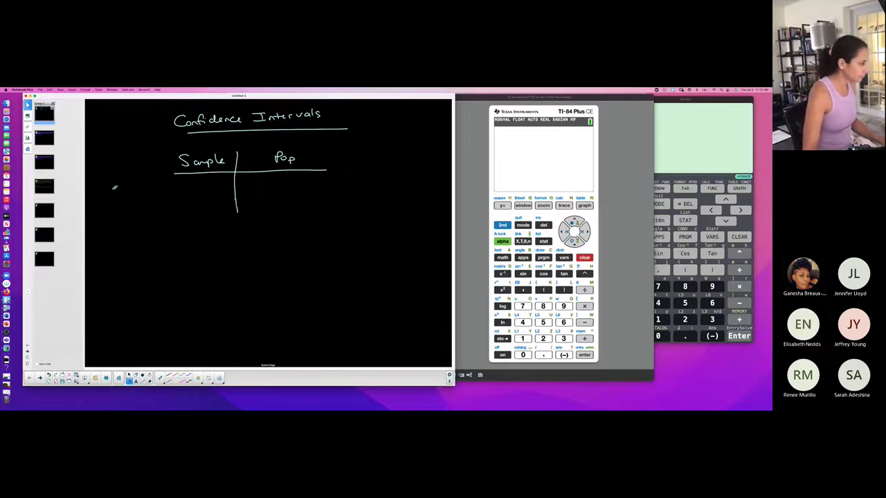
Step: Add a row-label column to the table and fill in the "mean" row with x̄ and μ, closed by a horizontal line
left_click_drag(173, 154, 177, 206)
mouse_move(153, 174)
left_mouse_down()
mouse_move(173, 174)
mouse_move(136, 176)
mouse_move(135, 188)
mouse_move(205, 187)
mouse_move(198, 187)
mouse_move(206, 178)
left_mouse_up()
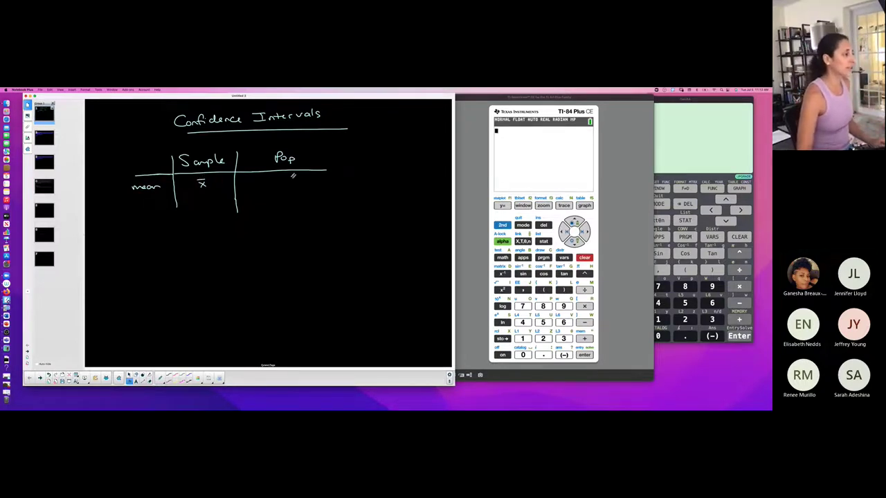
left_click_drag(276, 181, 288, 181)
left_click_drag(126, 199, 314, 197)
Step: Add a "st. dev." row with s for the sample and σ for the population, extending the dividers and drawing a line below
left_click_drag(177, 205, 178, 223)
left_click_drag(127, 209, 204, 209)
left_click_drag(280, 200, 237, 226)
left_click_drag(179, 218, 178, 229)
left_click_drag(127, 220, 296, 219)
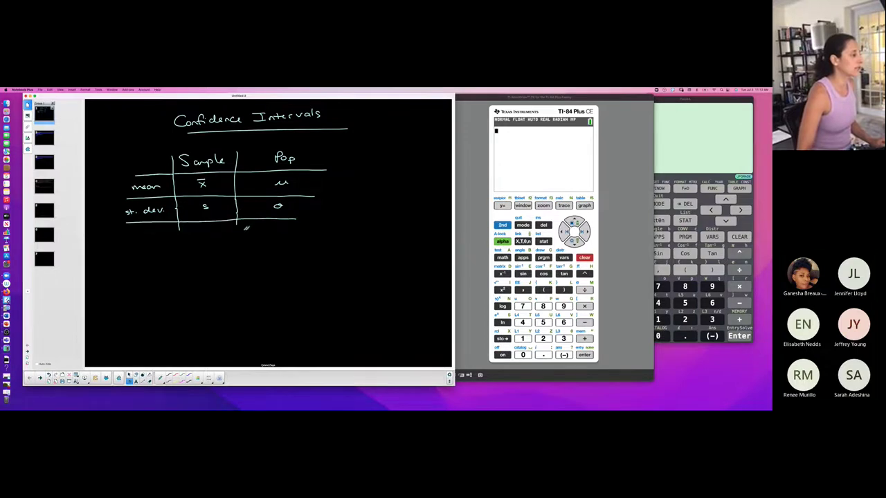
Step: Extend the column dividers and add a "proportion" row with p̄ for the sample and p for the population
left_click_drag(238, 222, 237, 232)
left_click_drag(179, 227, 178, 234)
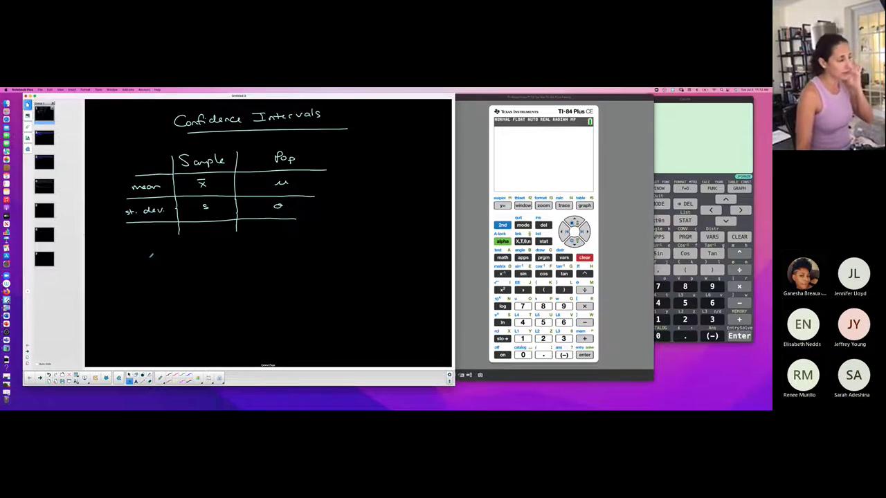
mouse_move(132, 230)
left_mouse_down()
mouse_move(210, 234)
mouse_move(216, 227)
left_mouse_up()
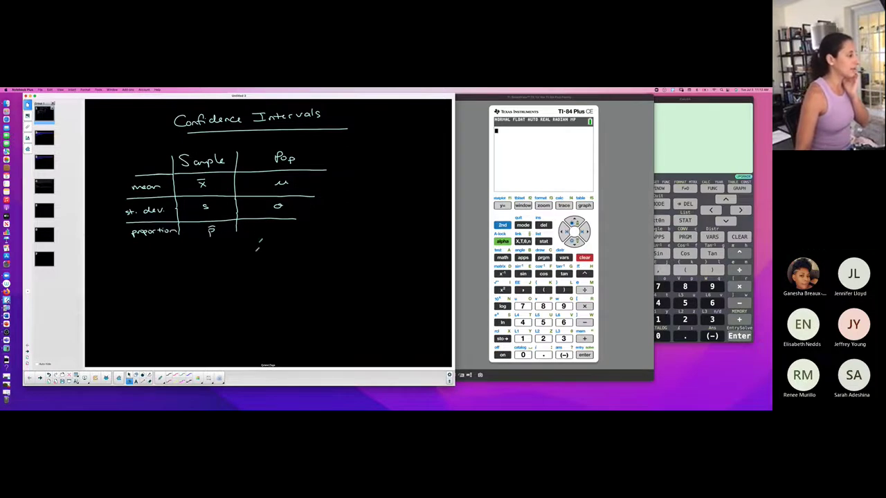
left_click_drag(270, 225, 272, 230)
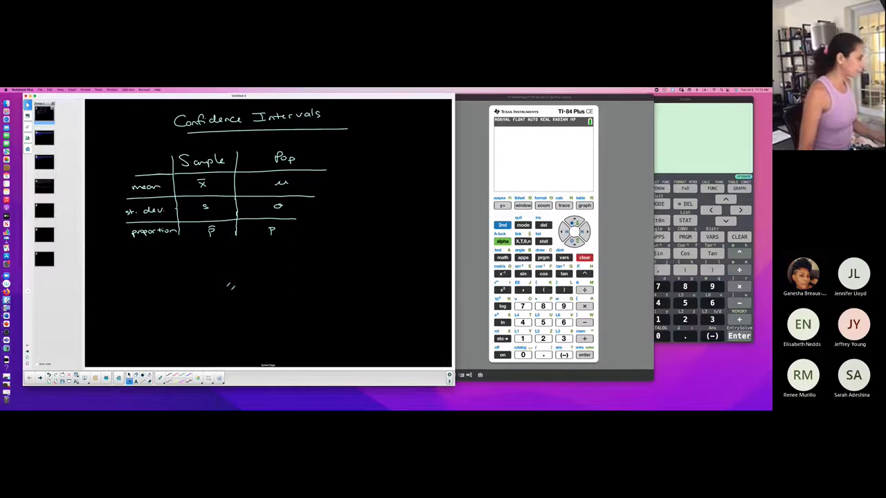
scroll(142, 232, "down", 1)
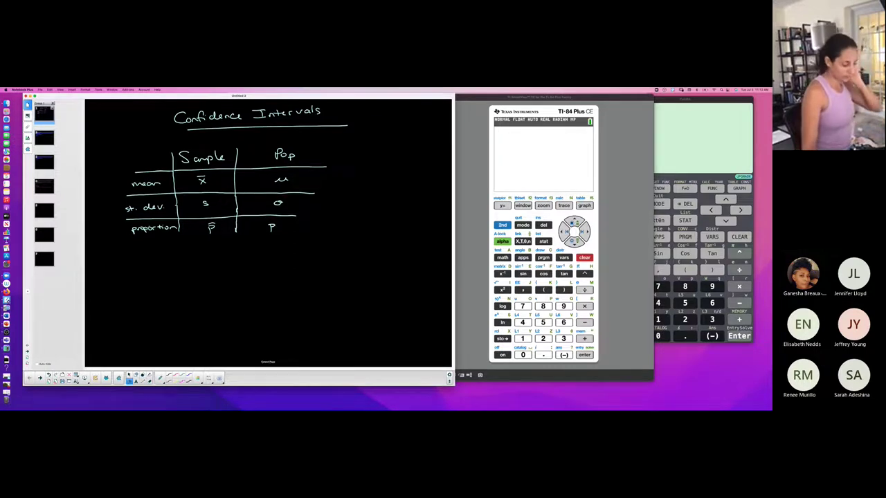